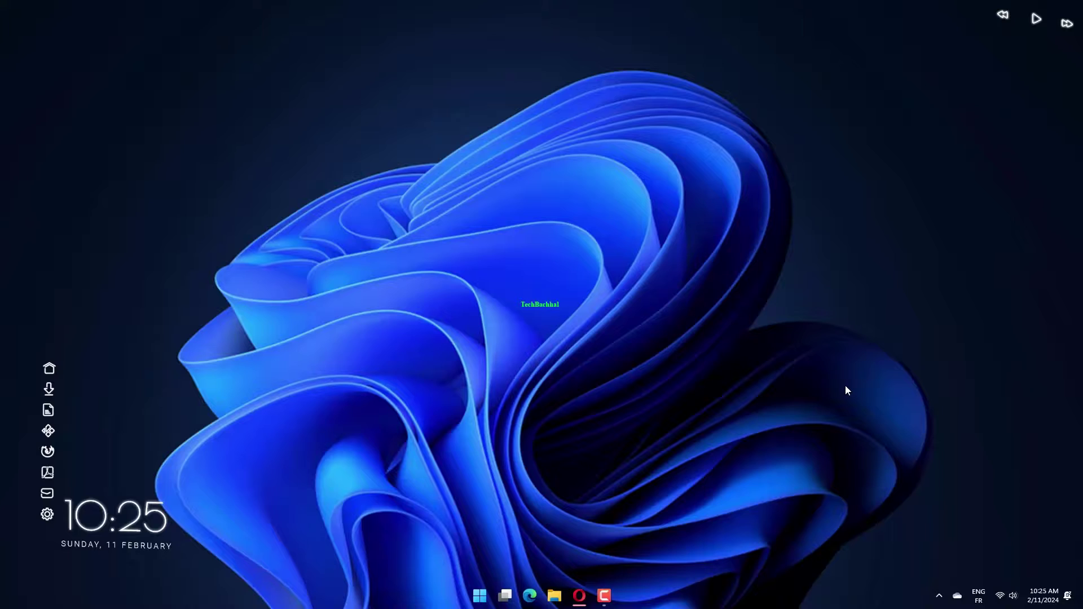
# Quit Skype from the hidden tray icons, then check and dismiss TranslucentTB's tray menu.
pyautogui.click(937, 598)
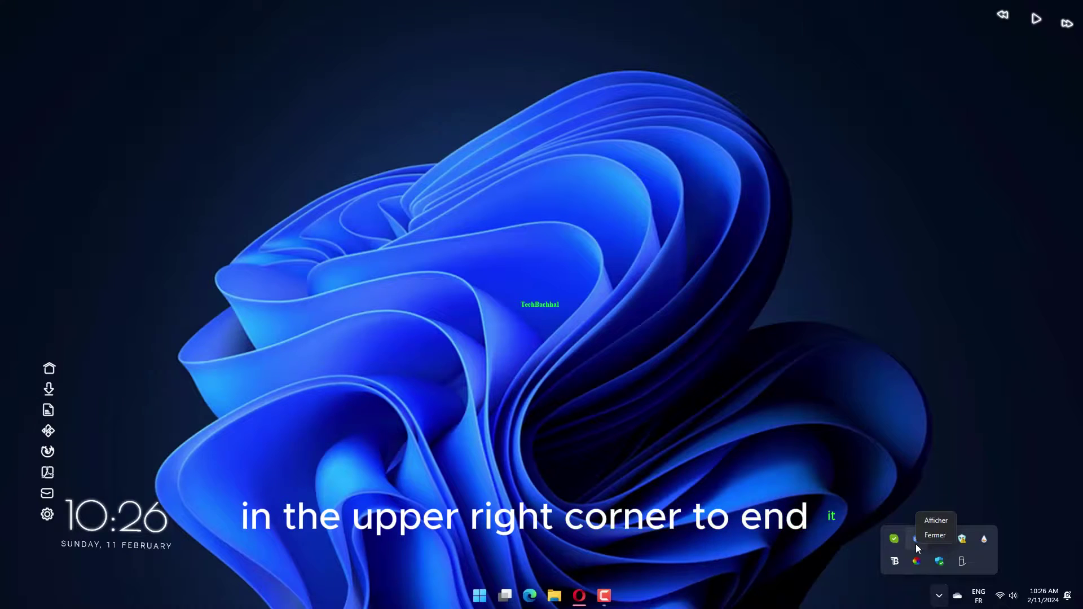
pyautogui.rightClick(896, 541)
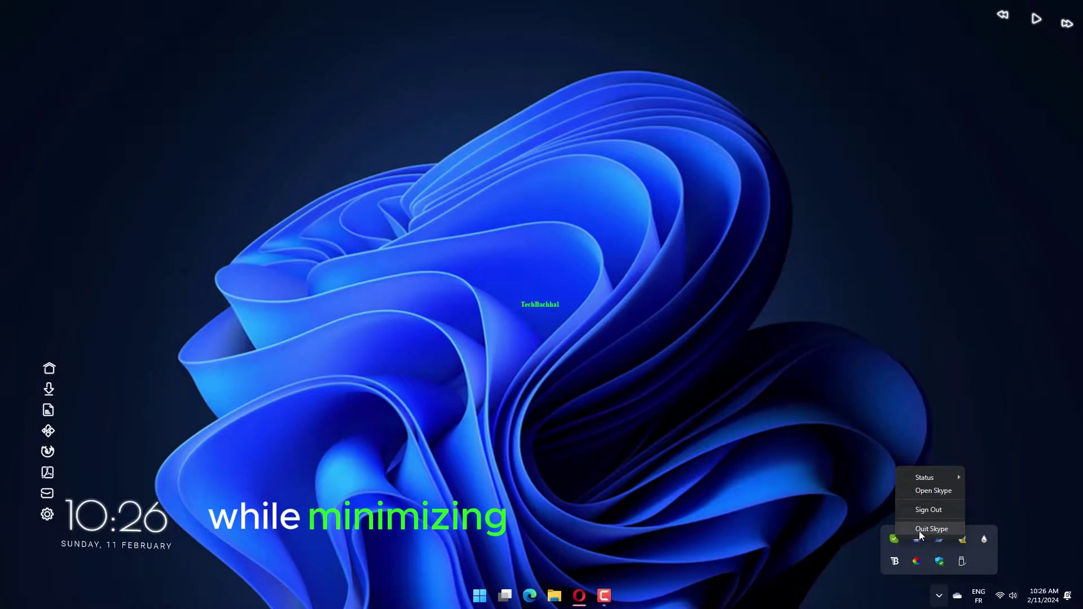
pyautogui.click(919, 529)
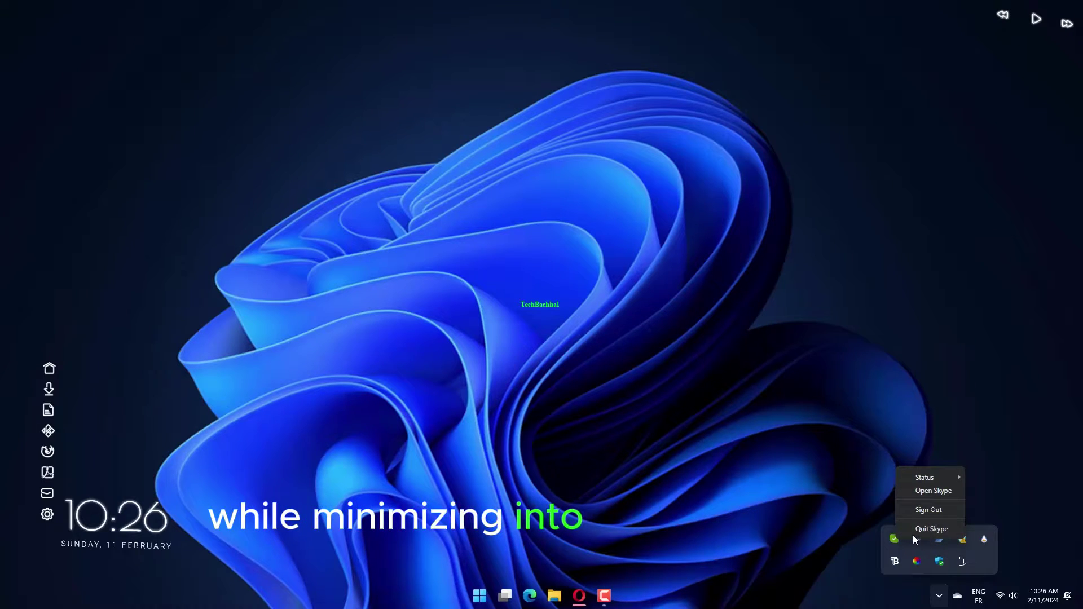
pyautogui.rightClick(899, 564)
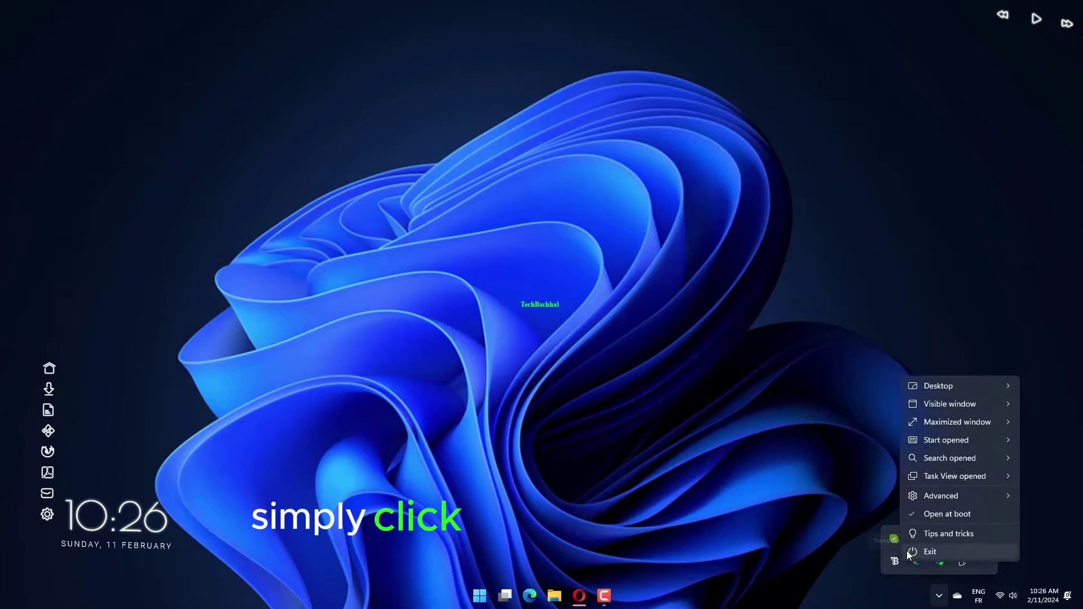
pyautogui.click(685, 462)
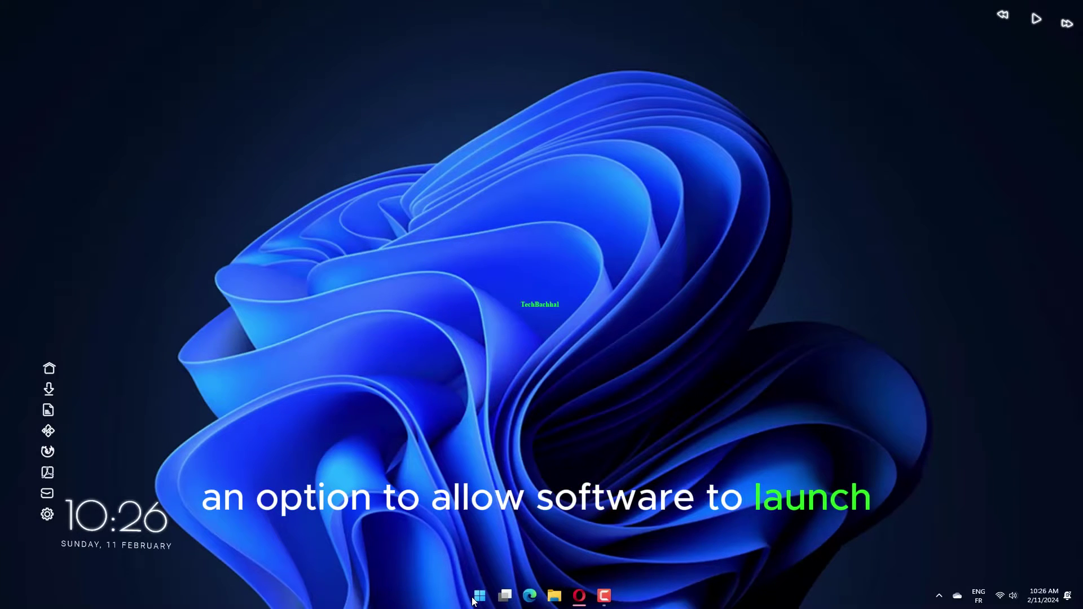
# Open Task Manager's Startup apps list, select TranslucentTB, then close Task Manager.
pyautogui.rightClick(477, 597)
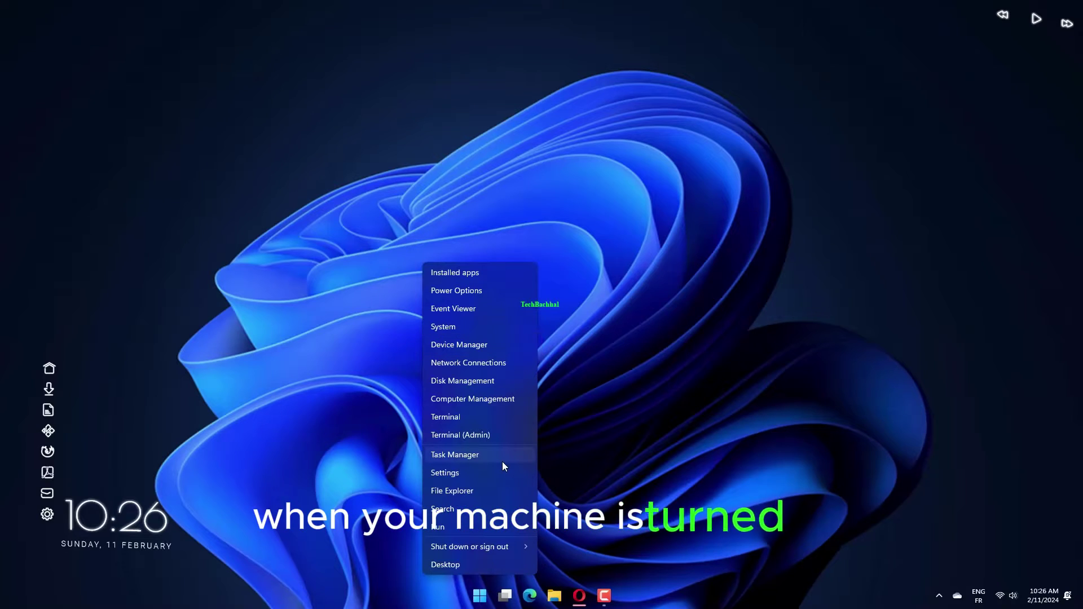
pyautogui.press('Escape')
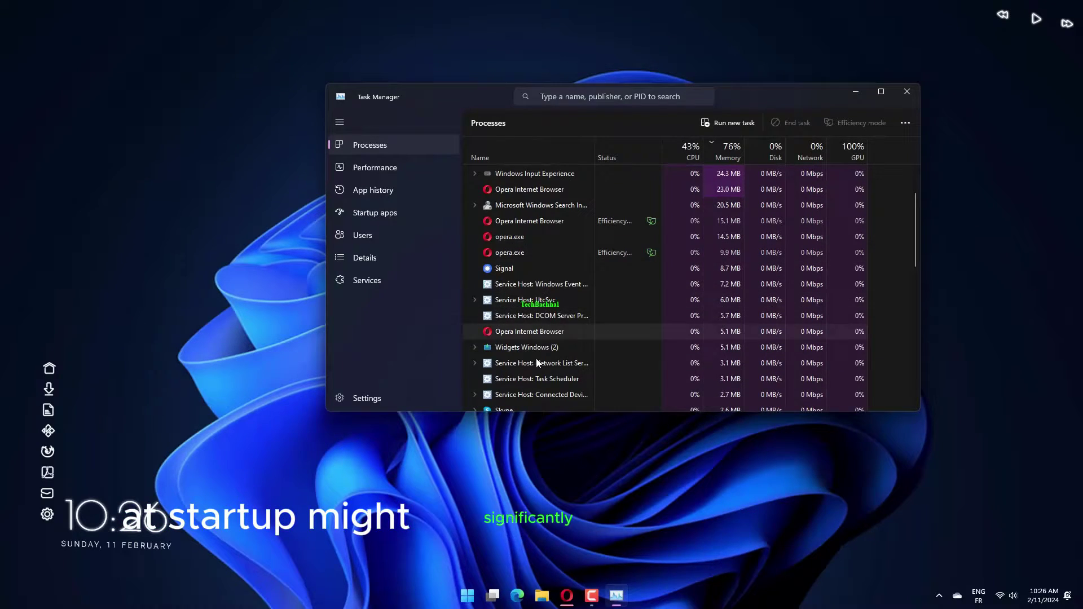
pyautogui.scroll(2, 559, 327)
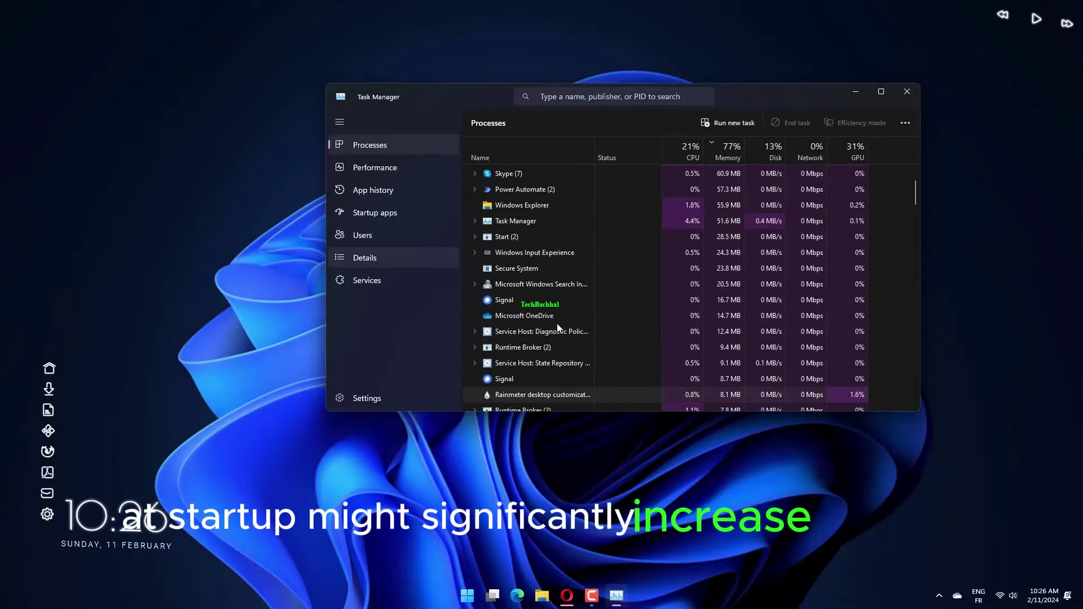
pyautogui.click(394, 215)
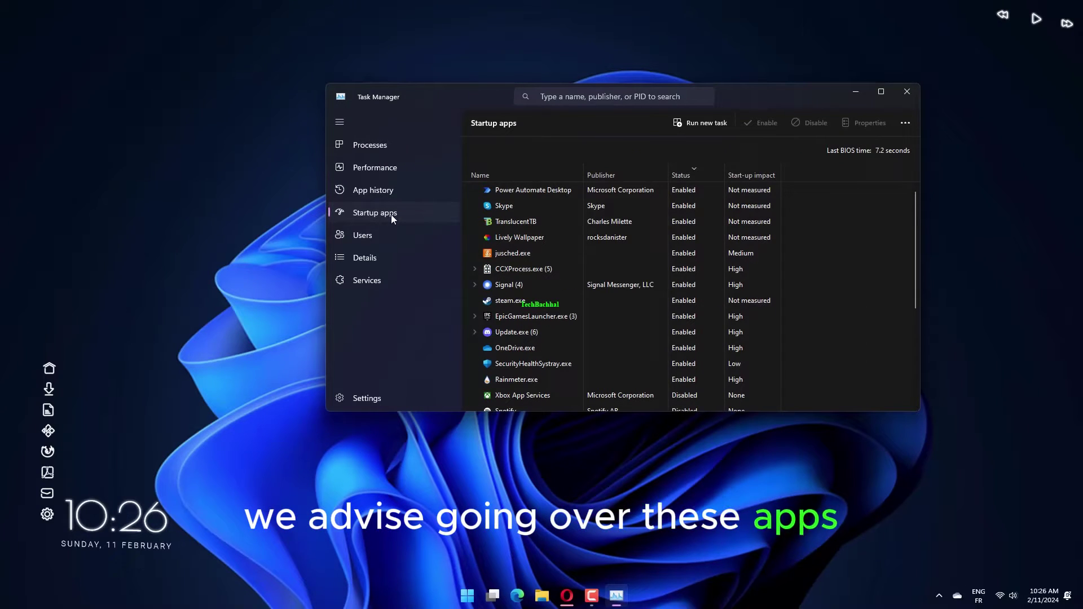
pyautogui.click(583, 225)
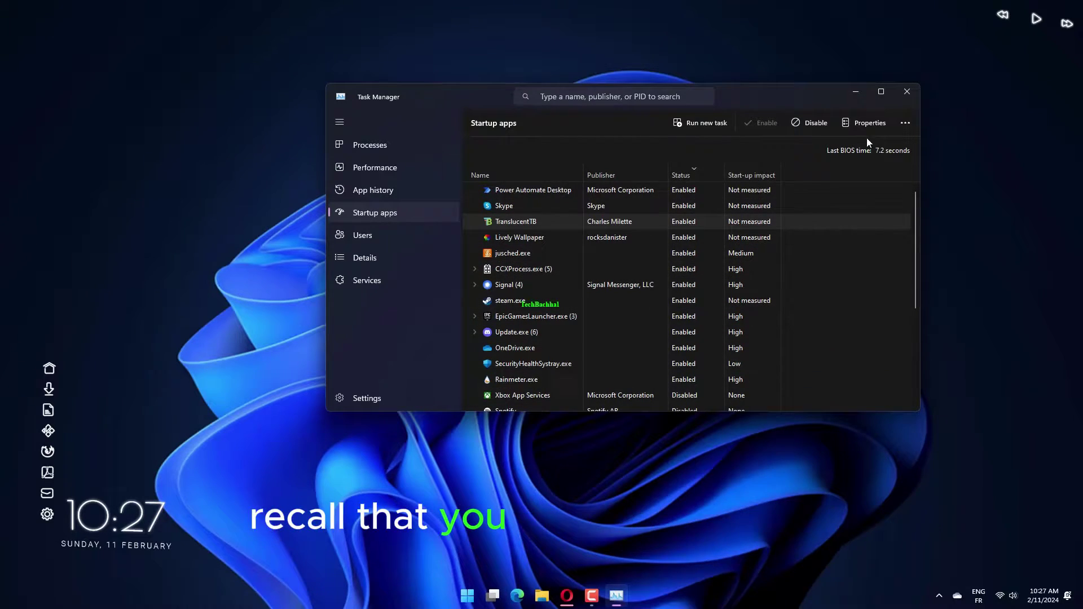
pyautogui.click(913, 93)
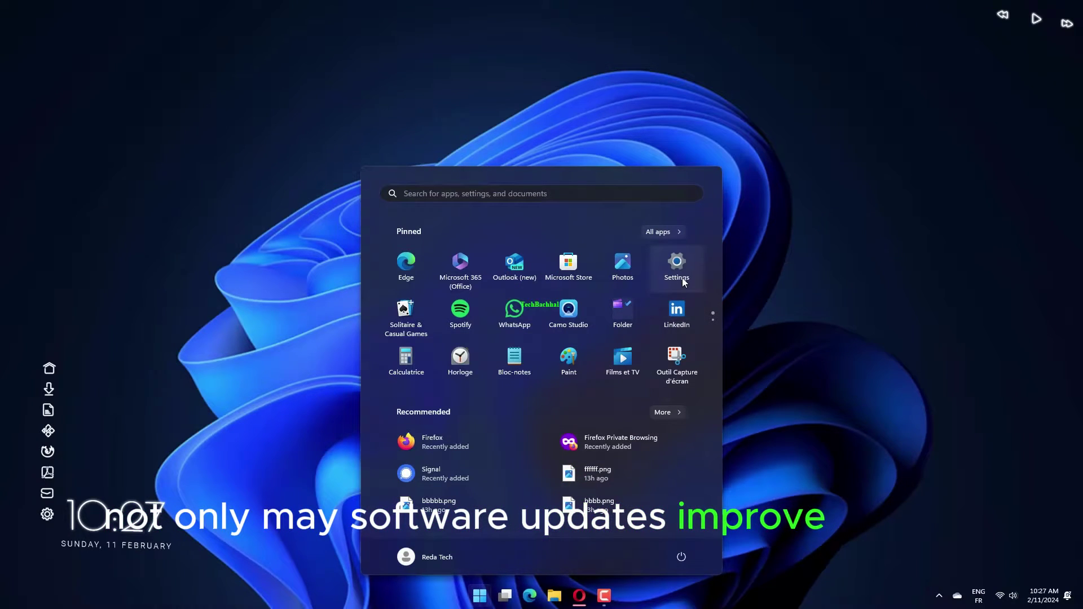
# Open Settings' Windows Update page, which shows KB5034204 available and the system up to date.
pyautogui.click(677, 268)
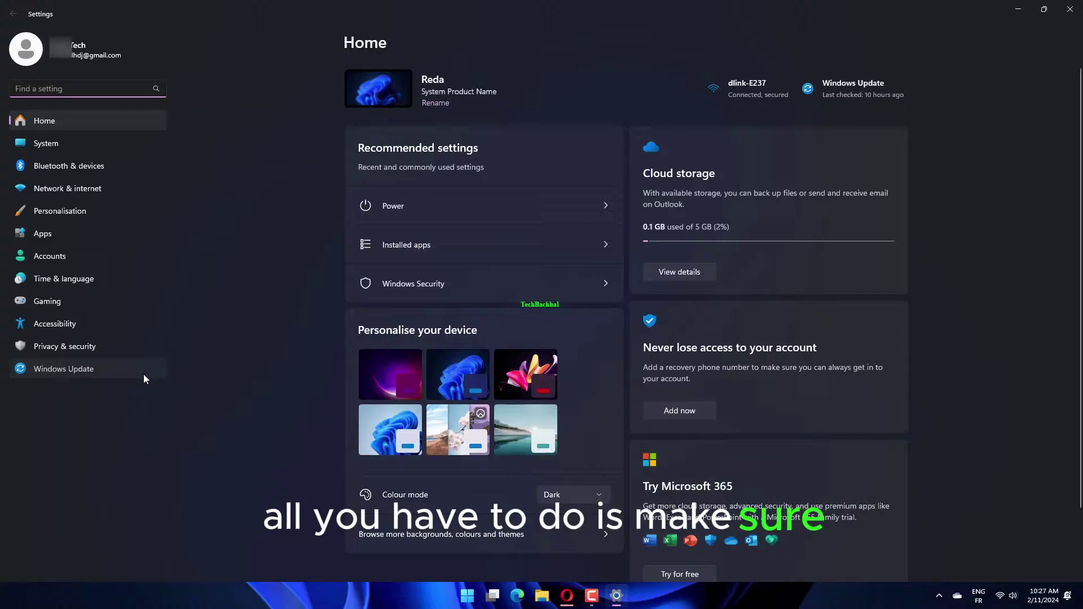
pyautogui.click(143, 374)
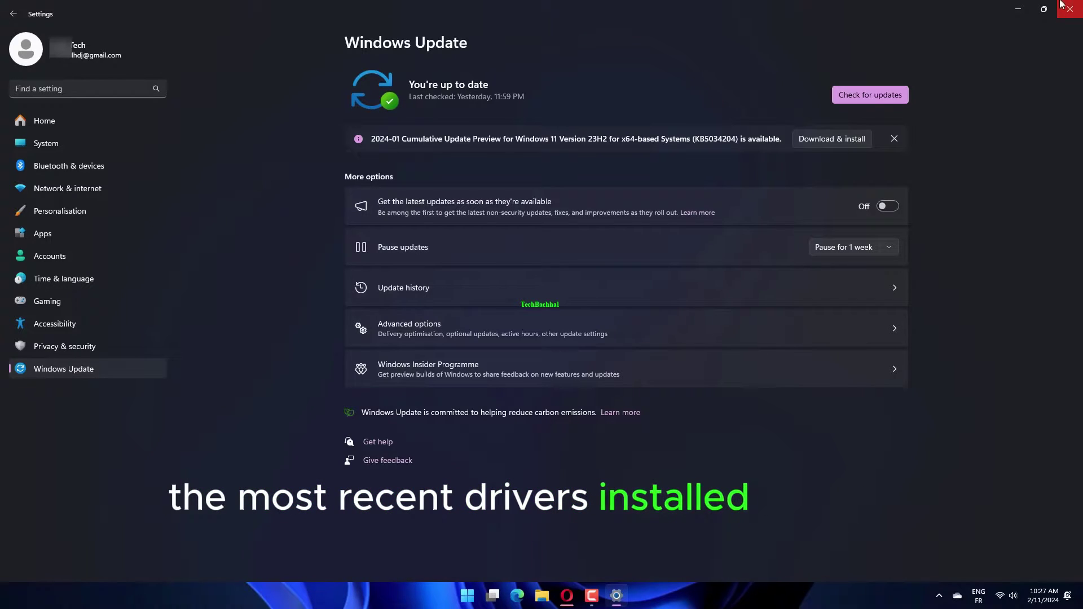
# Close the Settings window to return to the blue-wallpaper desktop.
pyautogui.click(1077, 6)
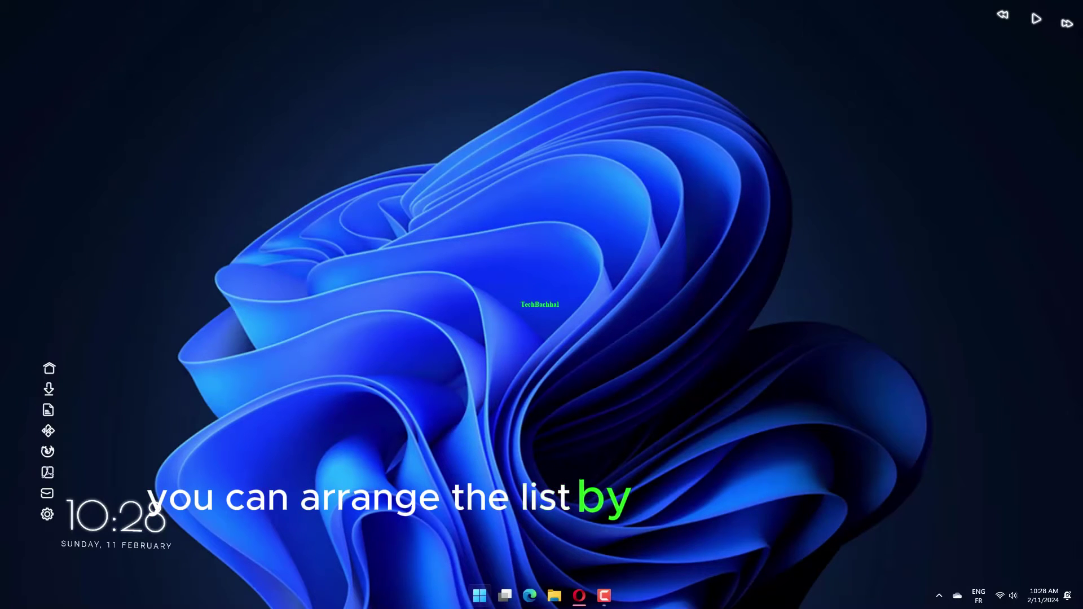
# Open Control Panel, browse Hardware and Sound to Power Options, then reopen Control Panel.
pyautogui.click(473, 601)
pyautogui.write('co')
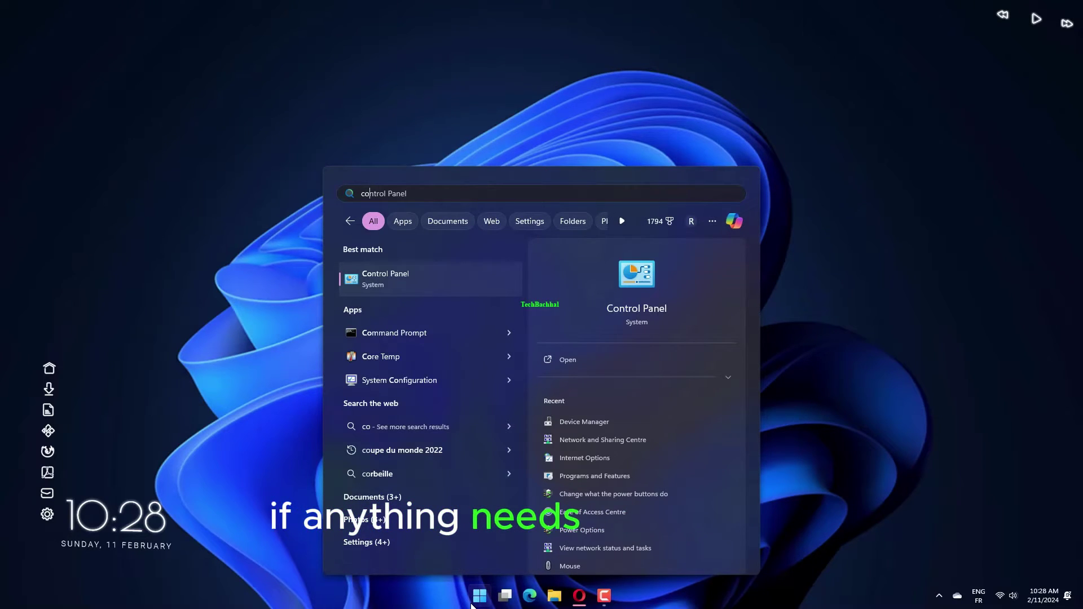
pyautogui.write('ntrol')
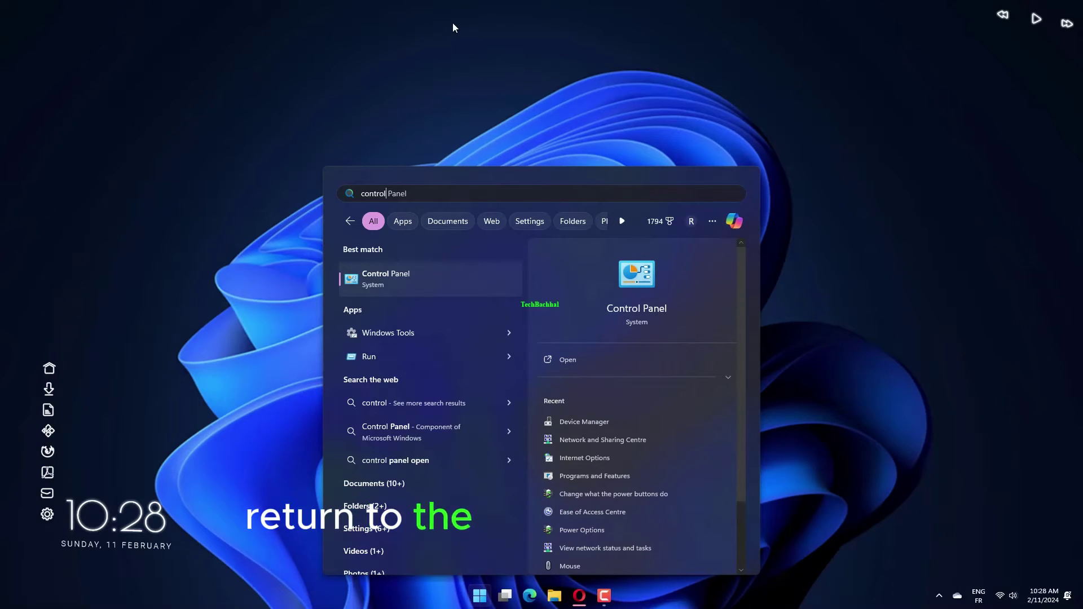
pyautogui.click(448, 289)
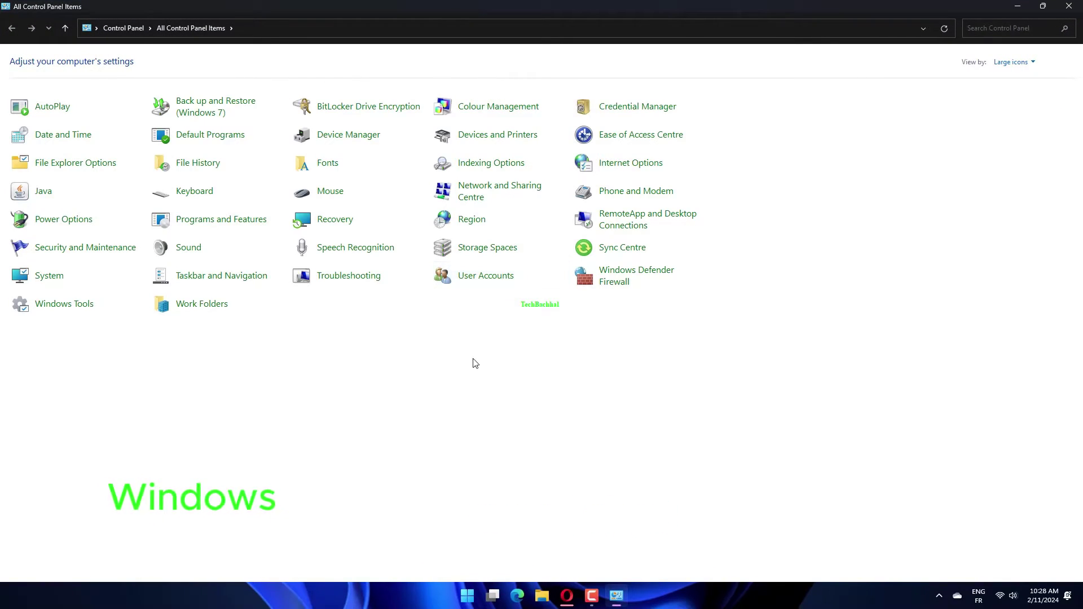
pyautogui.hotkey('alt', 'Up')
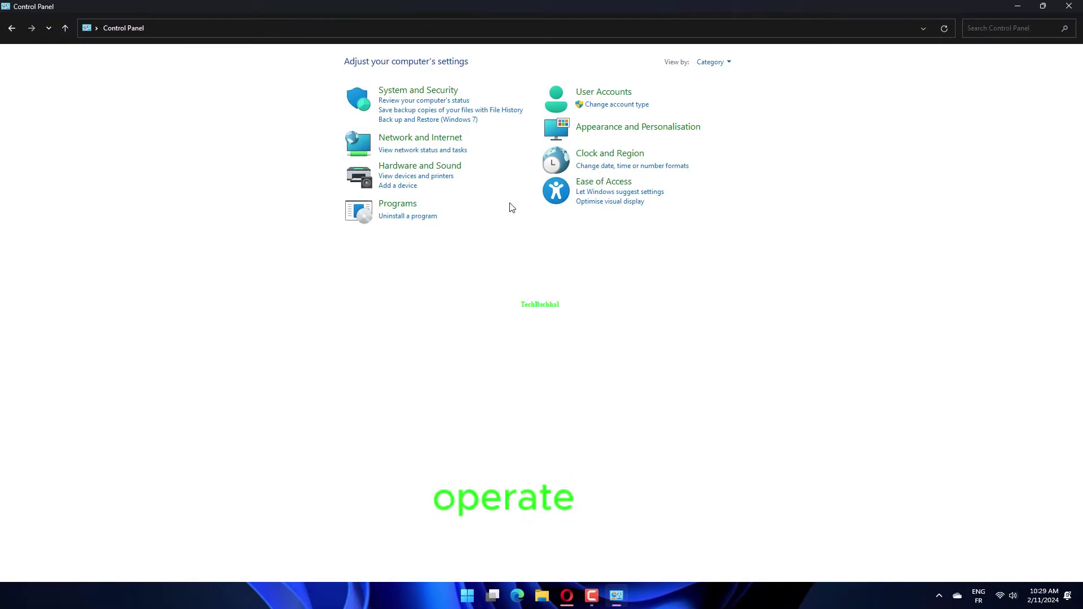
pyautogui.click(461, 169)
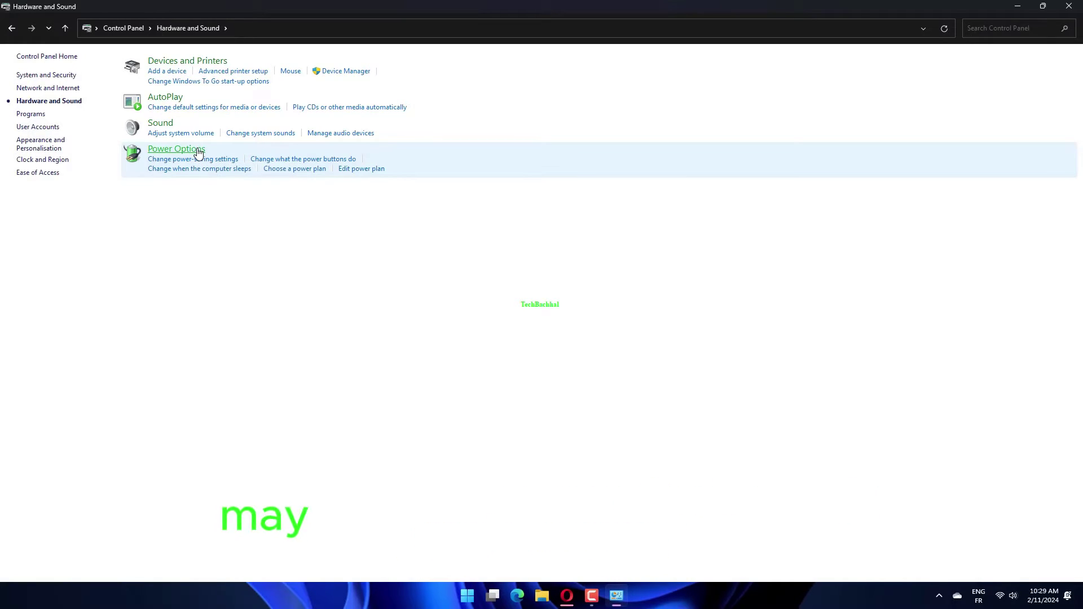
pyautogui.click(198, 150)
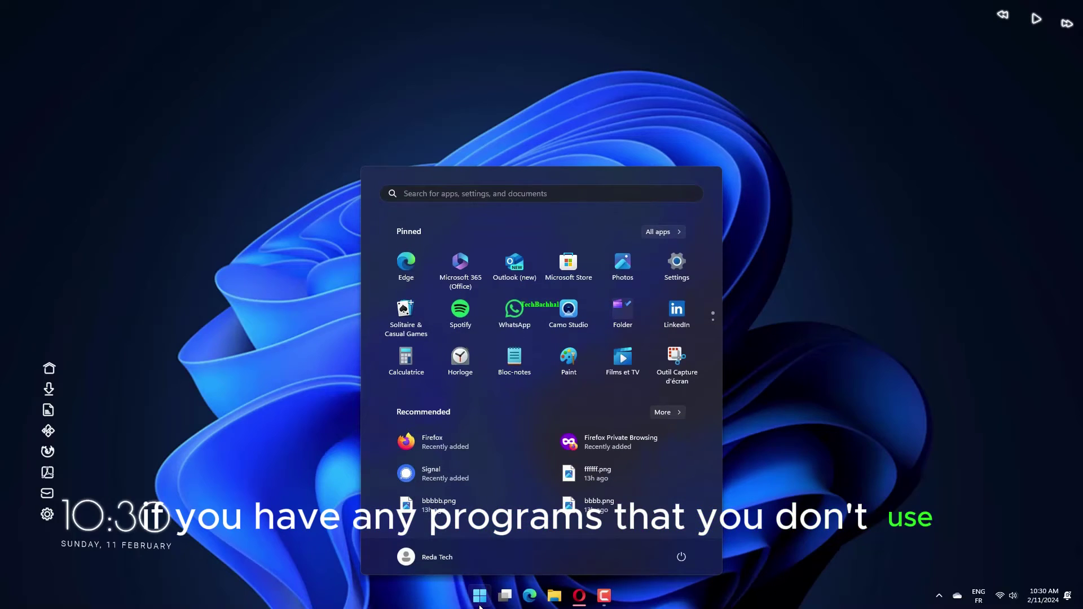
pyautogui.write('cot')
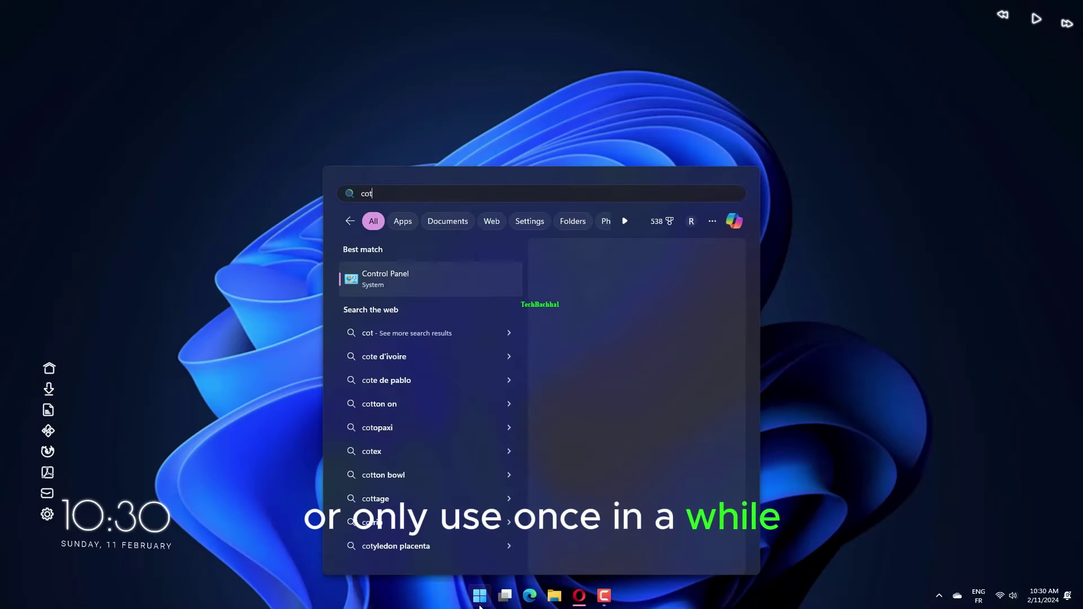
pyautogui.click(451, 293)
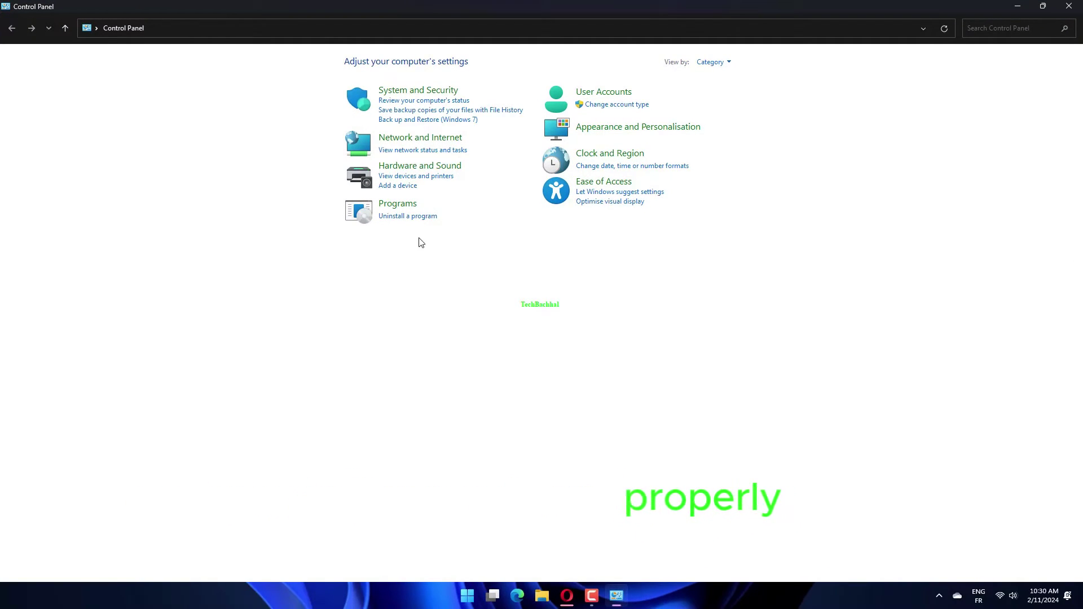
# Open Programs and Features under Programs and select Epic Games Launcher.
pyautogui.click(412, 213)
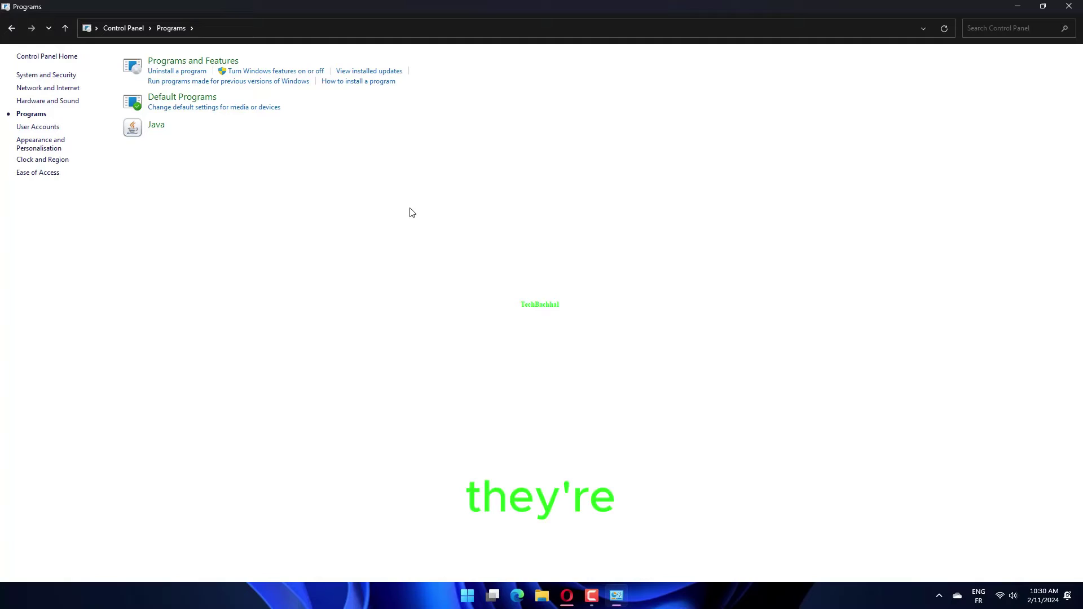
pyautogui.click(234, 61)
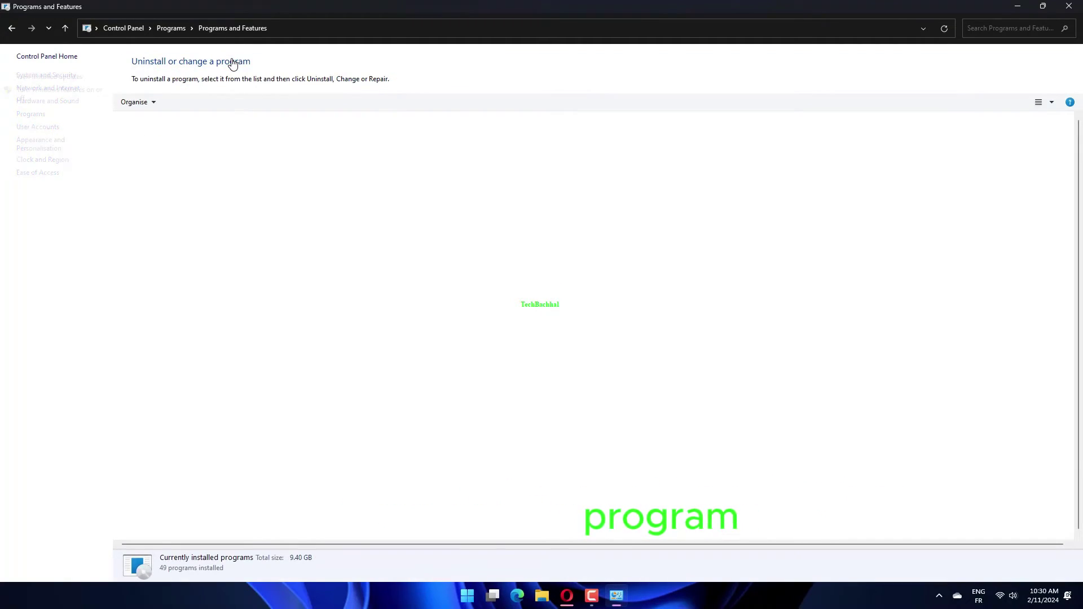
pyautogui.click(338, 237)
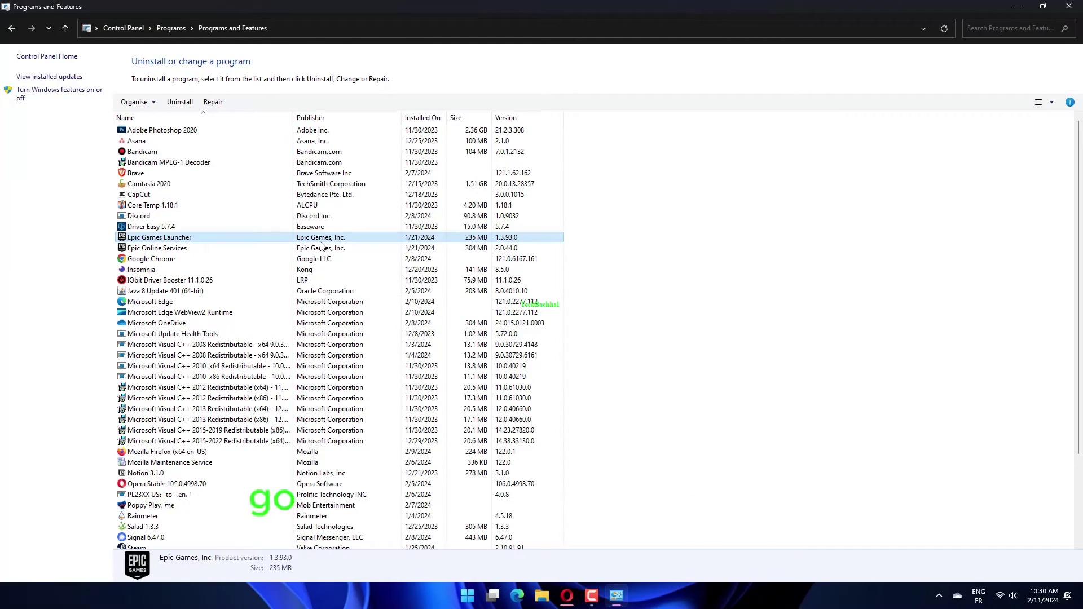
# Move the selection to Camtasia 2020, then close Programs and Features.
pyautogui.press('c')
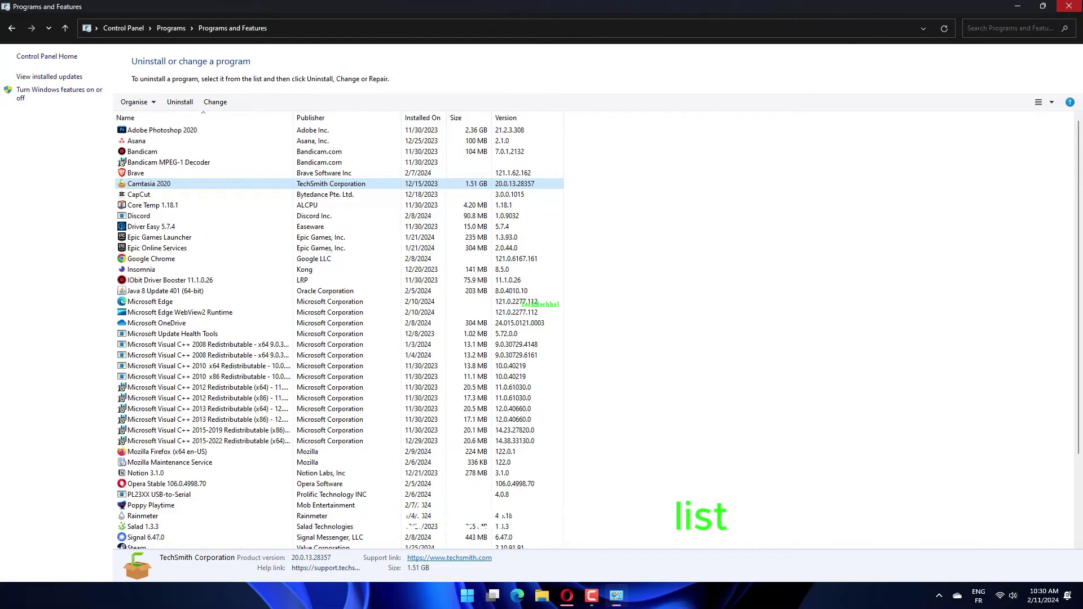
pyautogui.click(1069, 6)
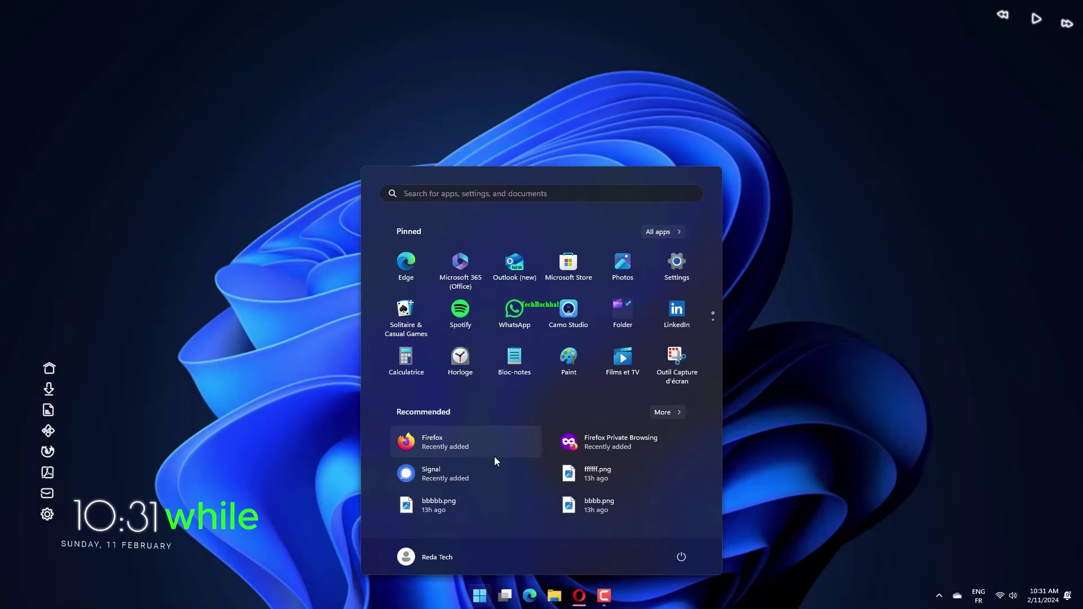
# Reopen Control Panel's Programs and Features and view the Turn Windows features on or off list.
pyautogui.write('control panel')
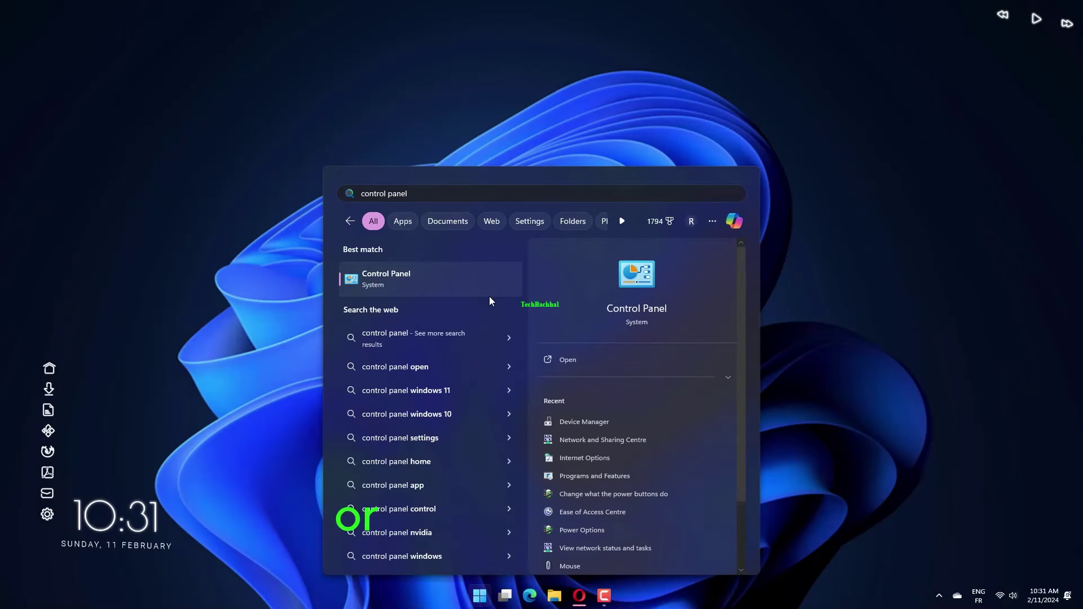
pyautogui.click(478, 296)
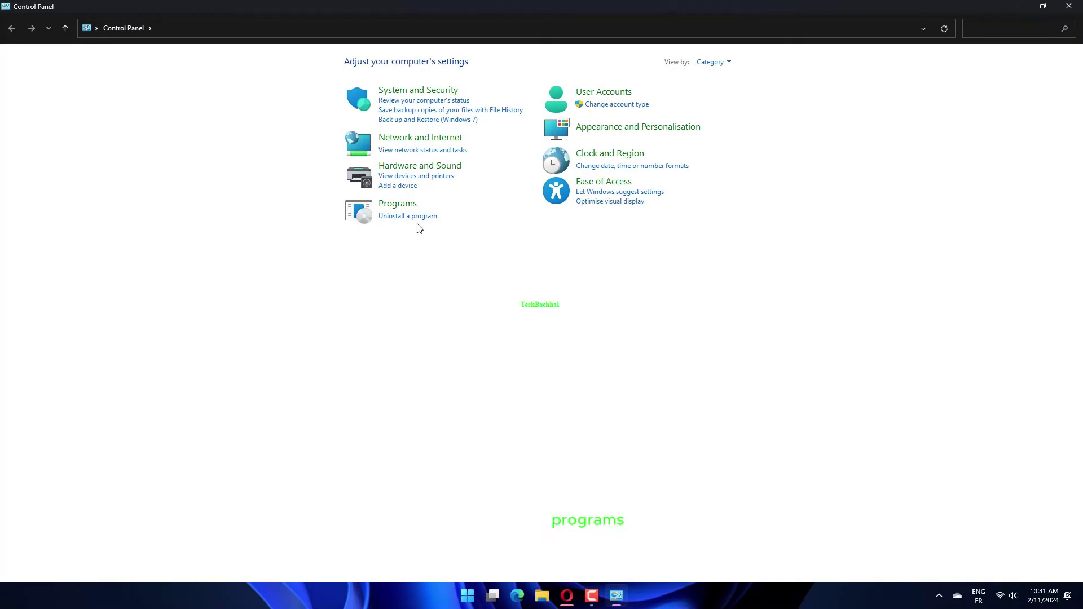
pyautogui.click(408, 212)
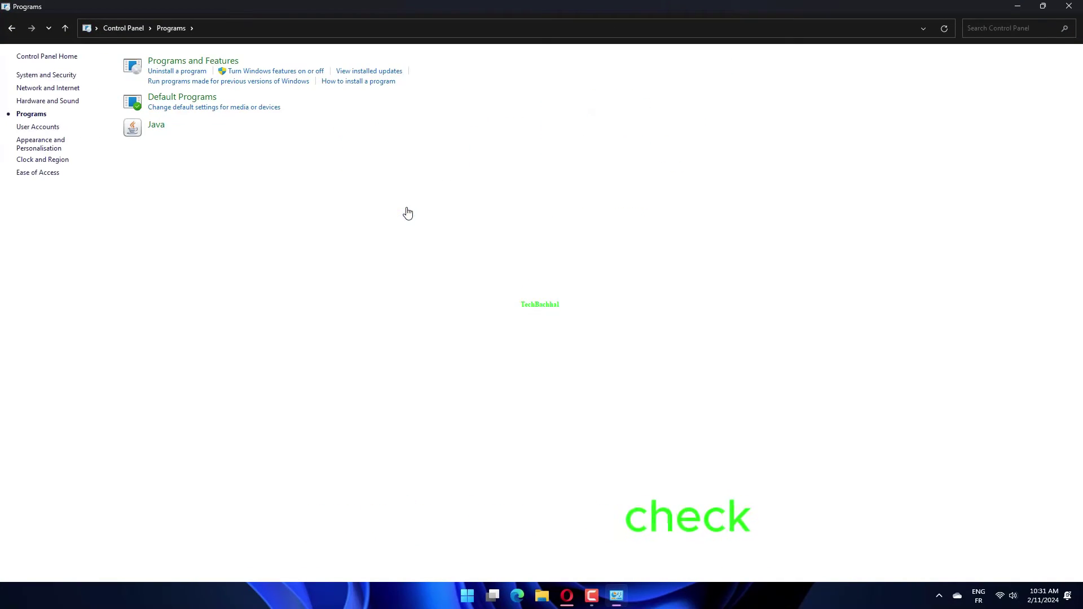
pyautogui.click(212, 68)
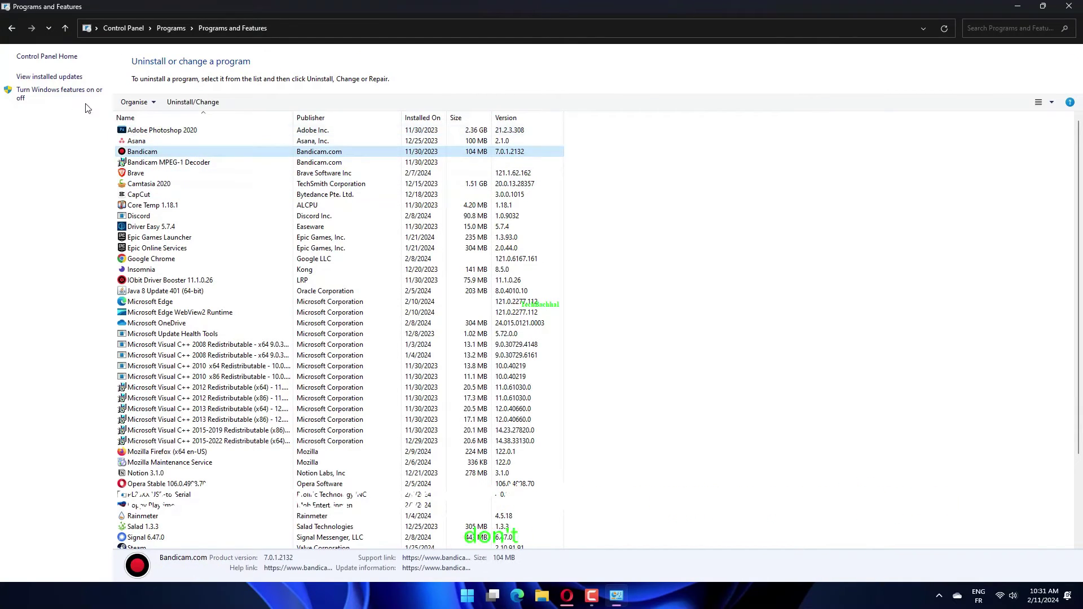
pyautogui.click(59, 92)
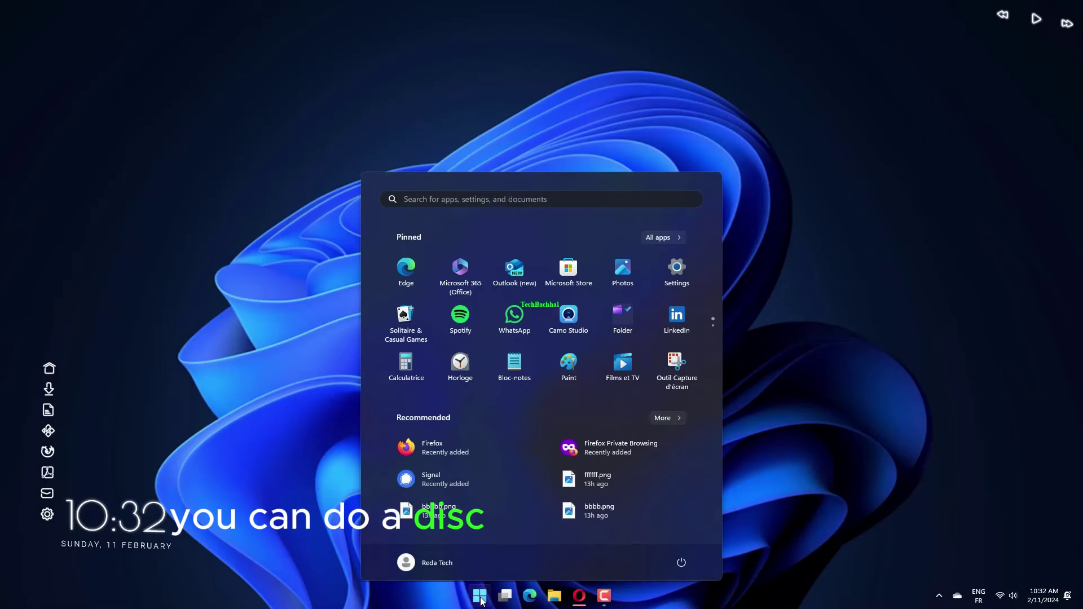
# Search for Control Panel and open Windows Tools via System and Security.
pyautogui.write('contro')
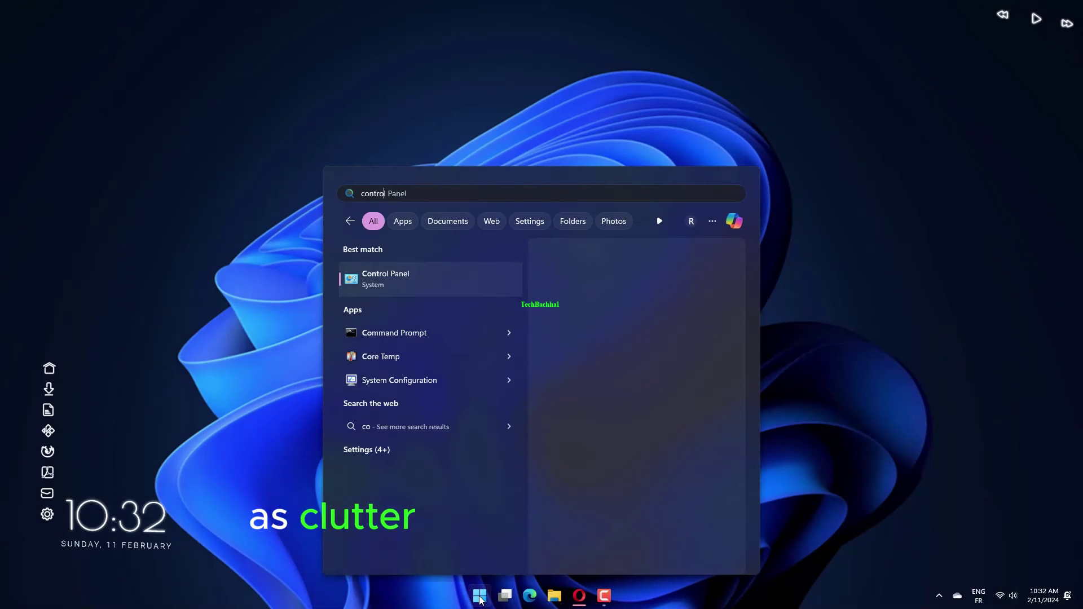
pyautogui.write('l pan')
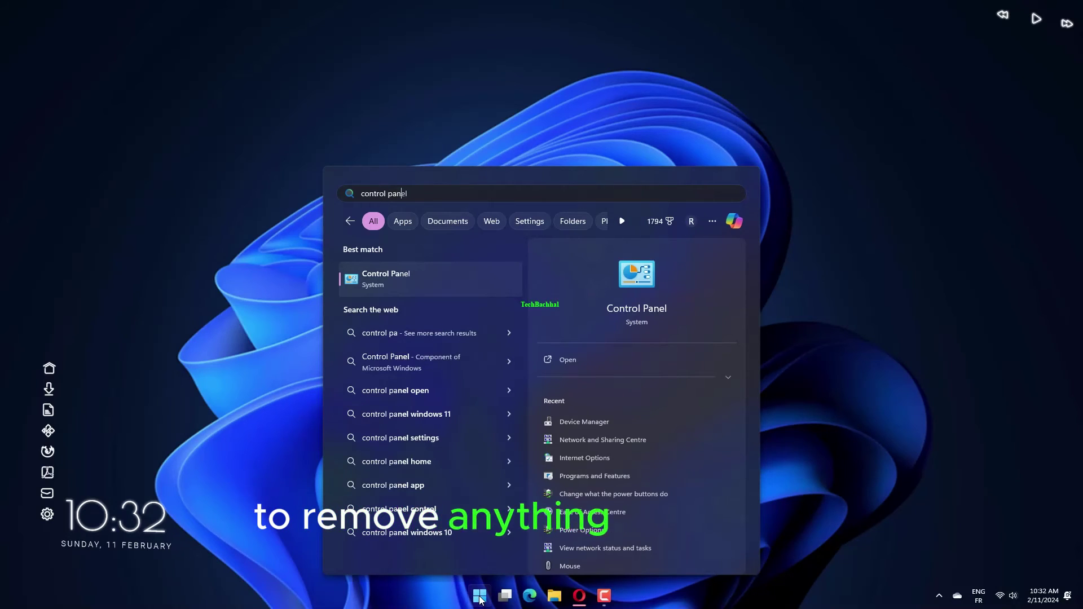
pyautogui.write('el')
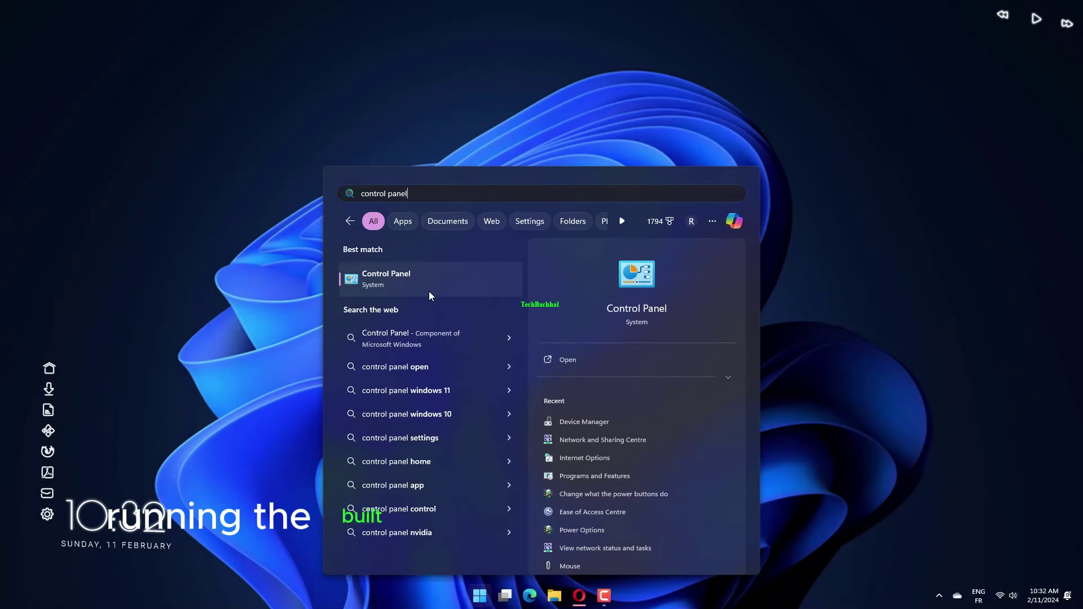
pyautogui.click(430, 286)
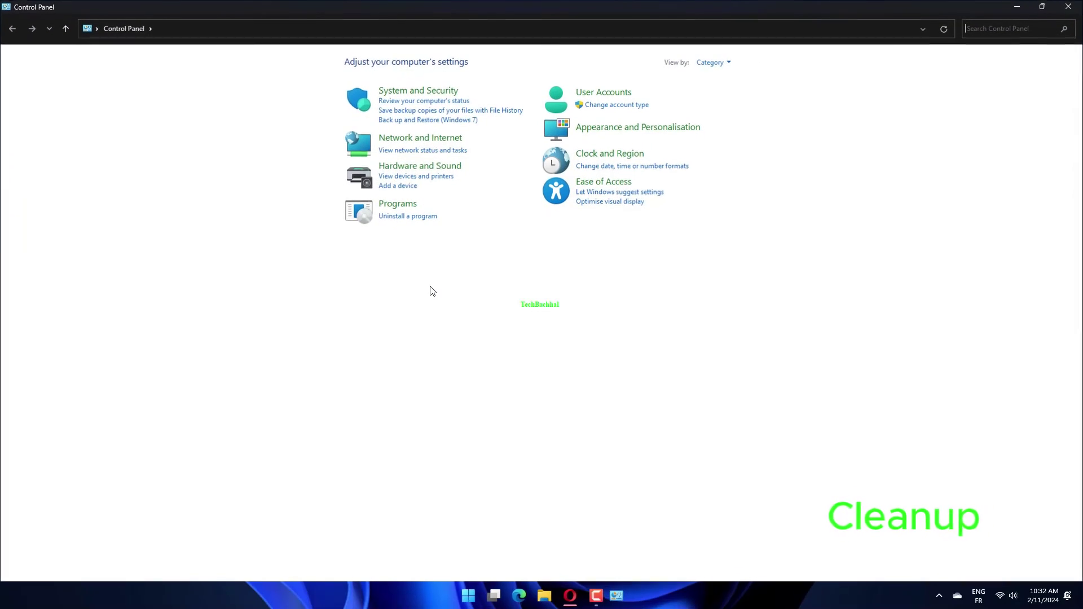
pyautogui.click(401, 91)
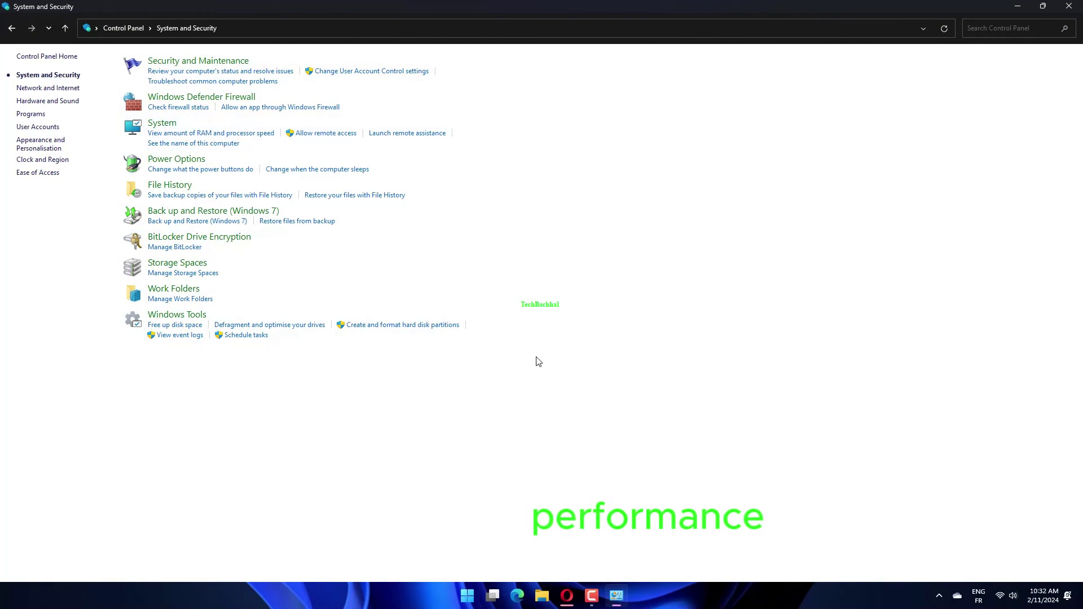
pyautogui.click(193, 317)
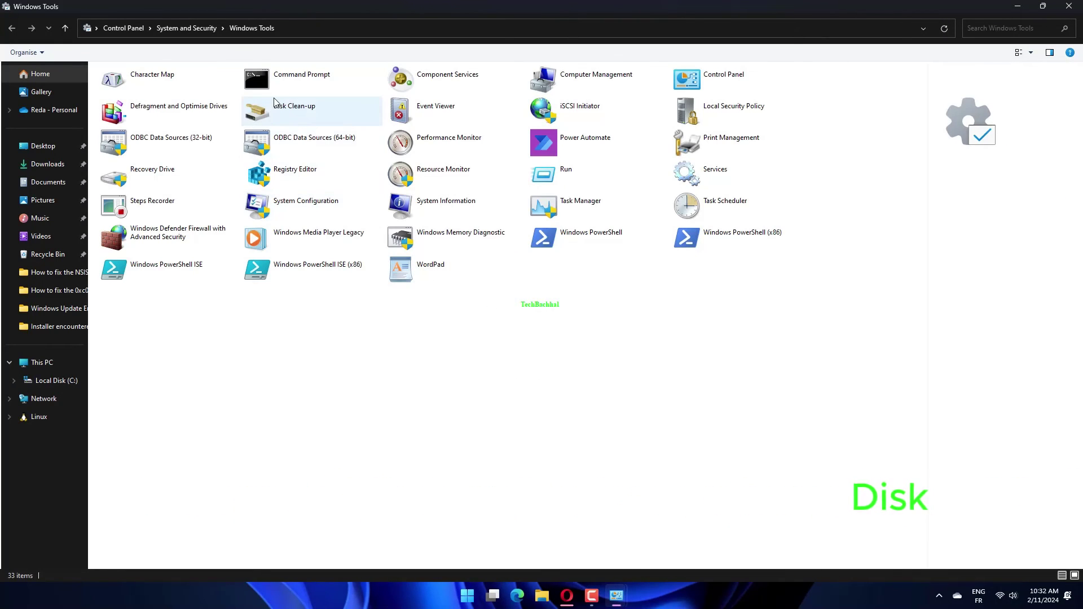
# Launch Disk Clean-up for drive C: and minimise the other windows behind its dialog.
pyautogui.doubleClick(303, 109)
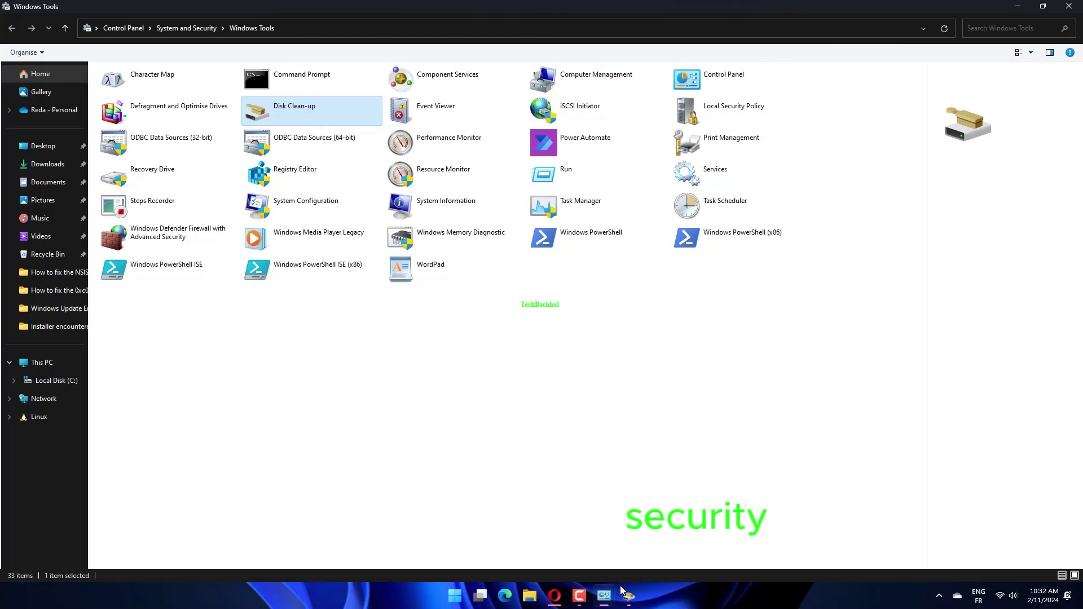
pyautogui.moveTo(627, 595)
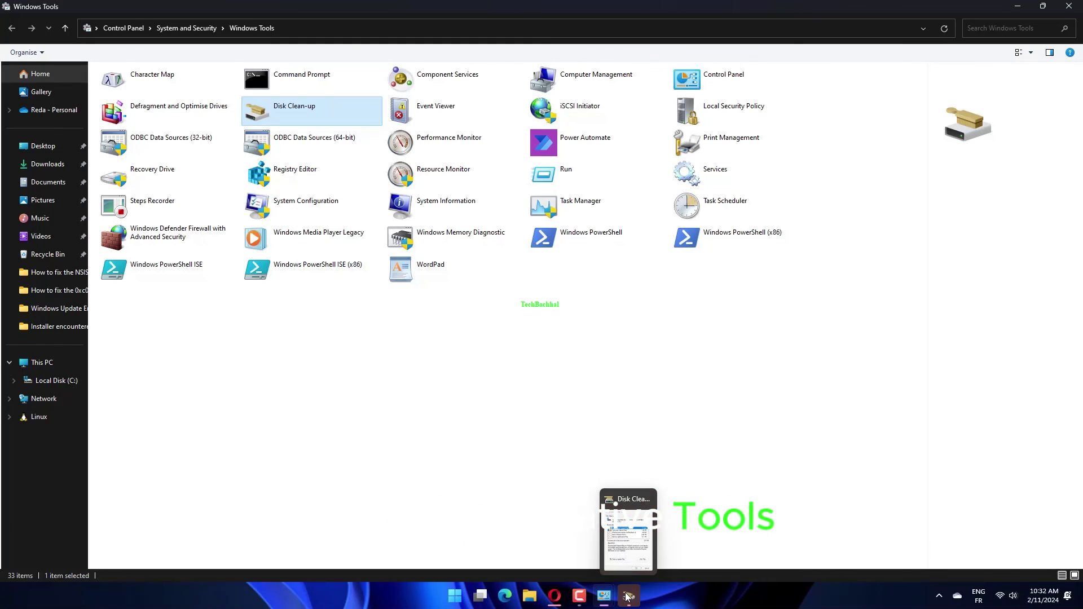
pyautogui.click(632, 554)
pyautogui.click(1025, 7)
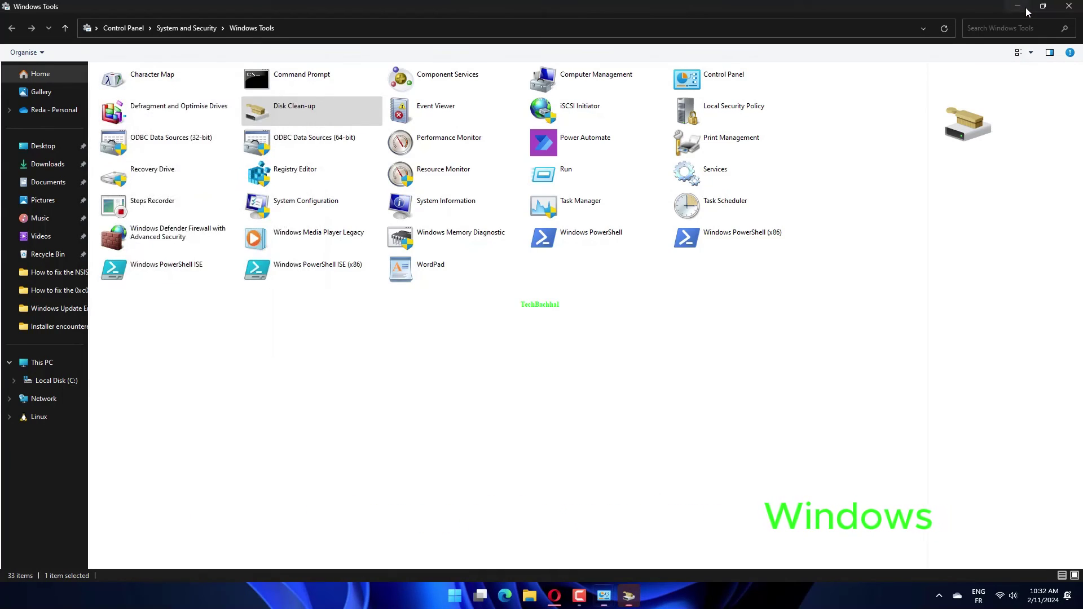
pyautogui.click(1026, 7)
pyautogui.click(1025, 7)
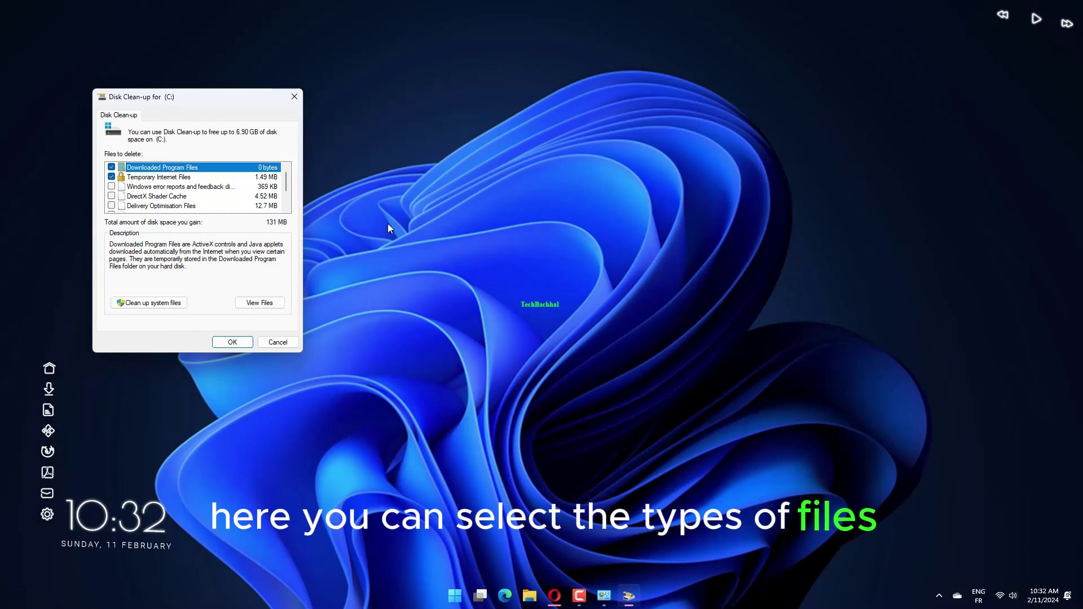